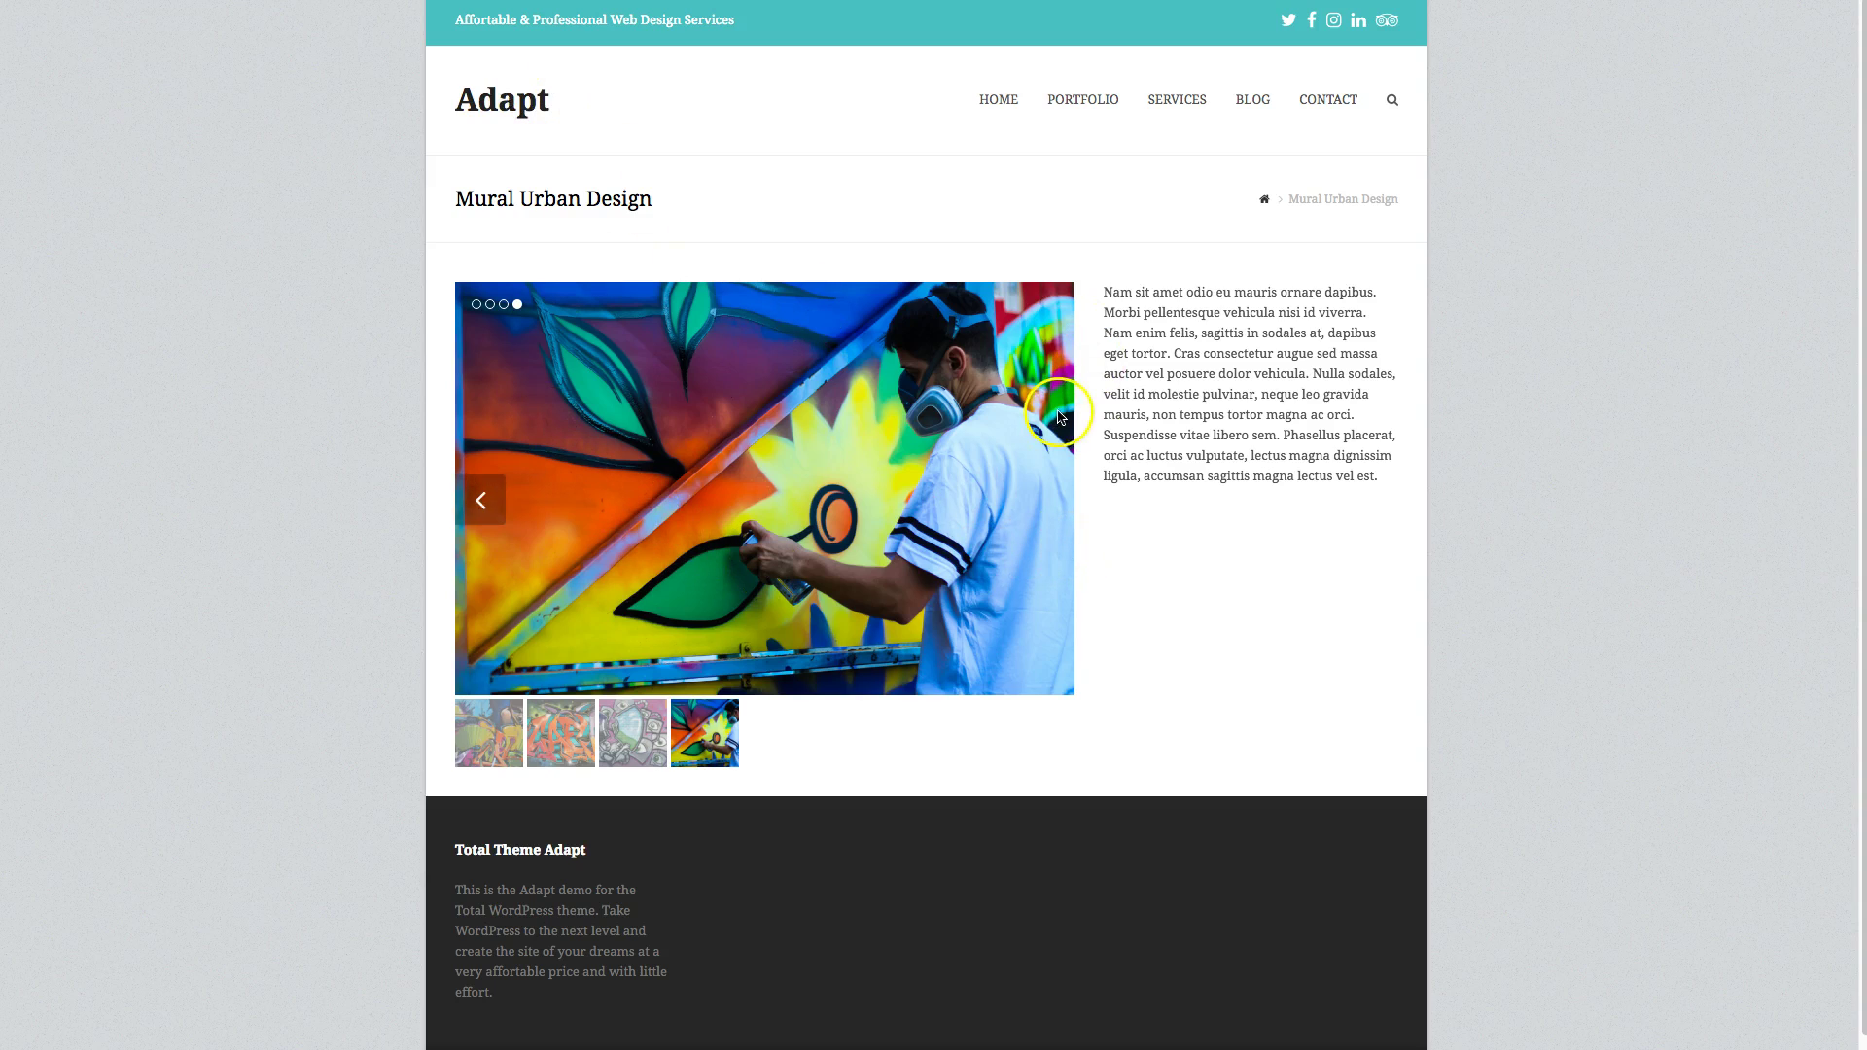
# Dismiss the 'Post updated' notice on the Mural Urban Design edit screen
pyautogui.moveTo(1108, 282); pyautogui.dragTo(1358, 471)
pyautogui.click(1375, 477)
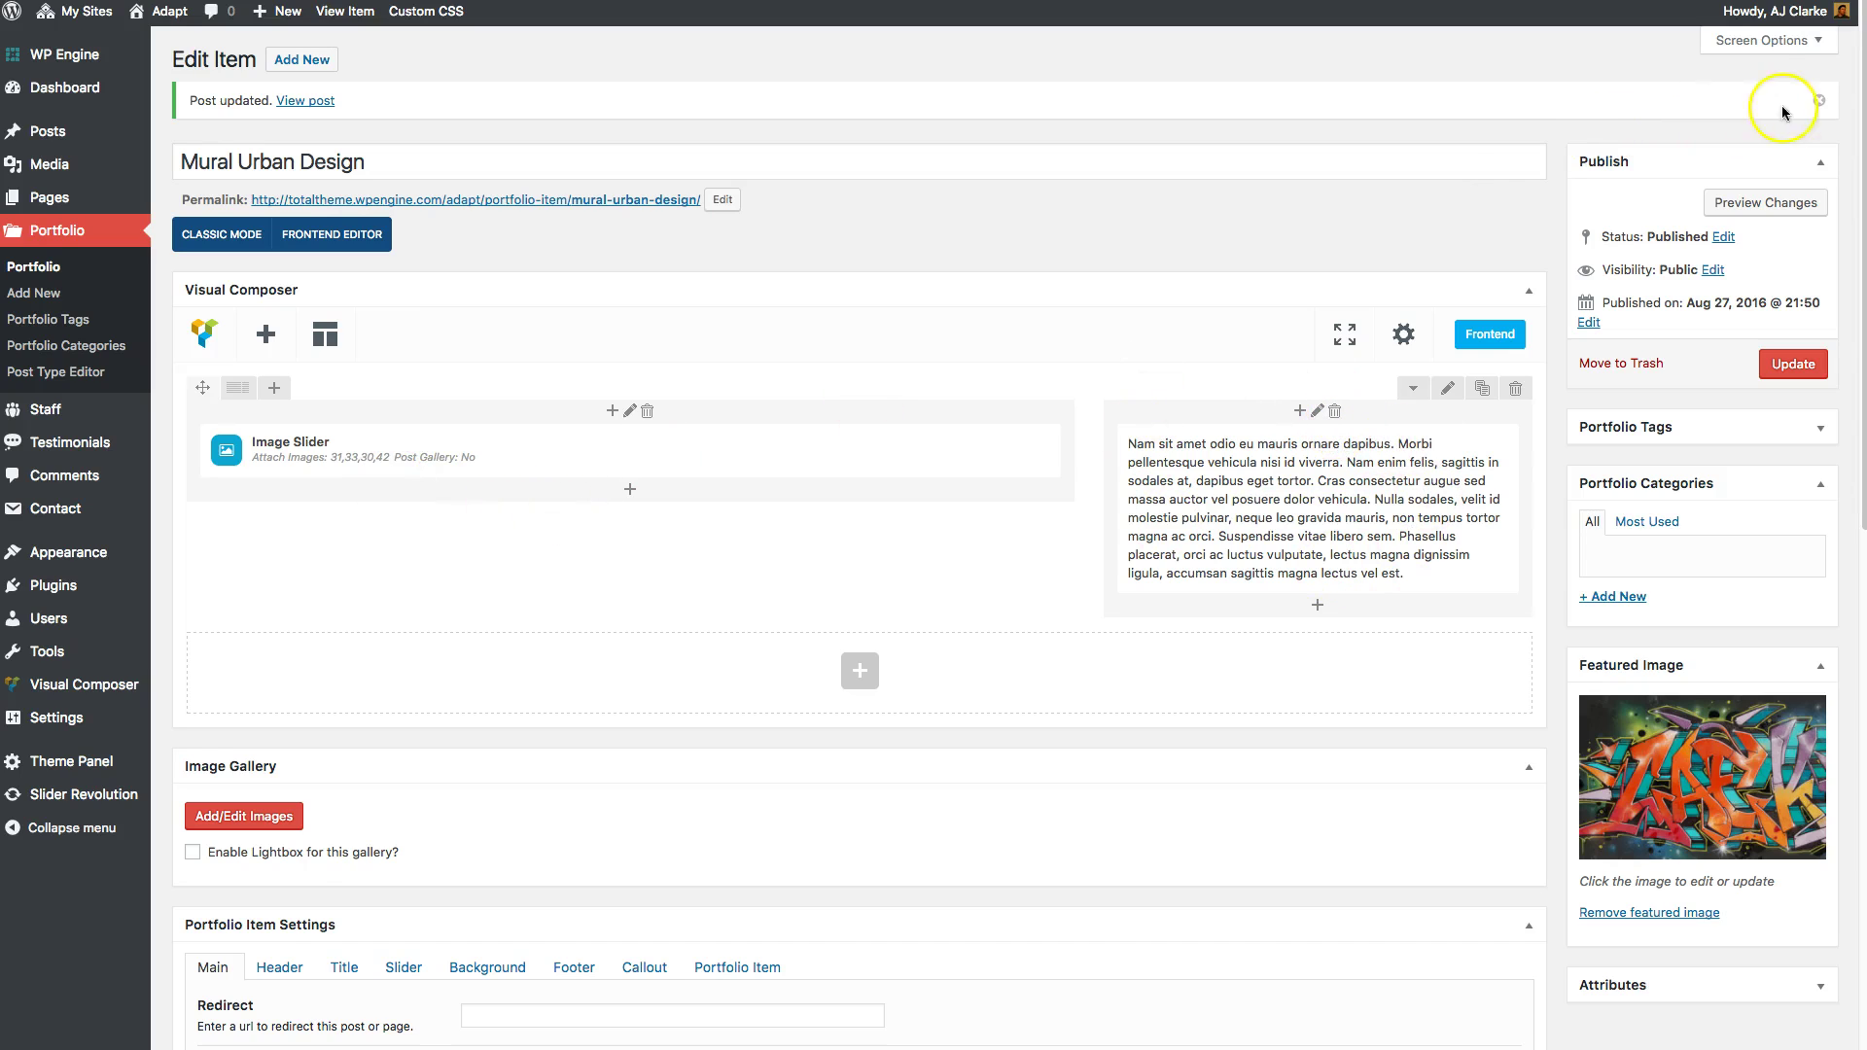
pyautogui.scroll(-1, 723, 319)
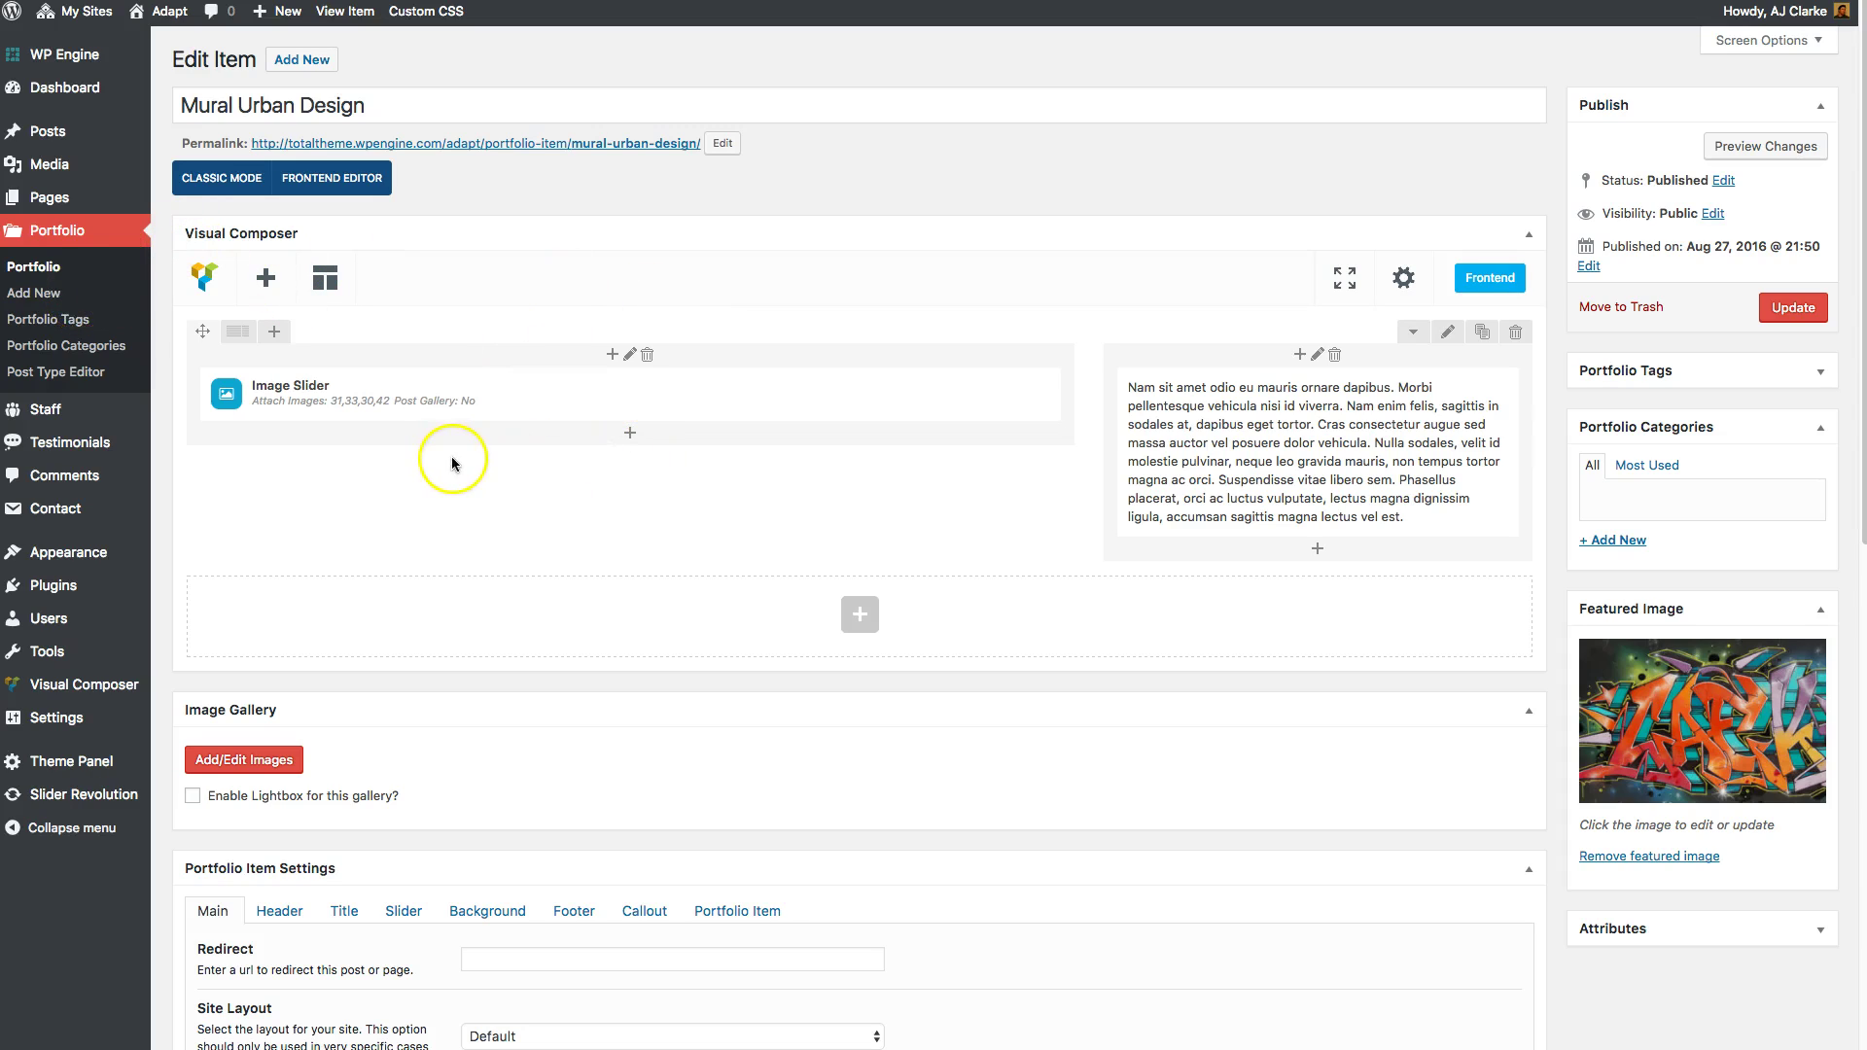
pyautogui.moveTo(522, 411)
pyautogui.moveTo(437, 394)
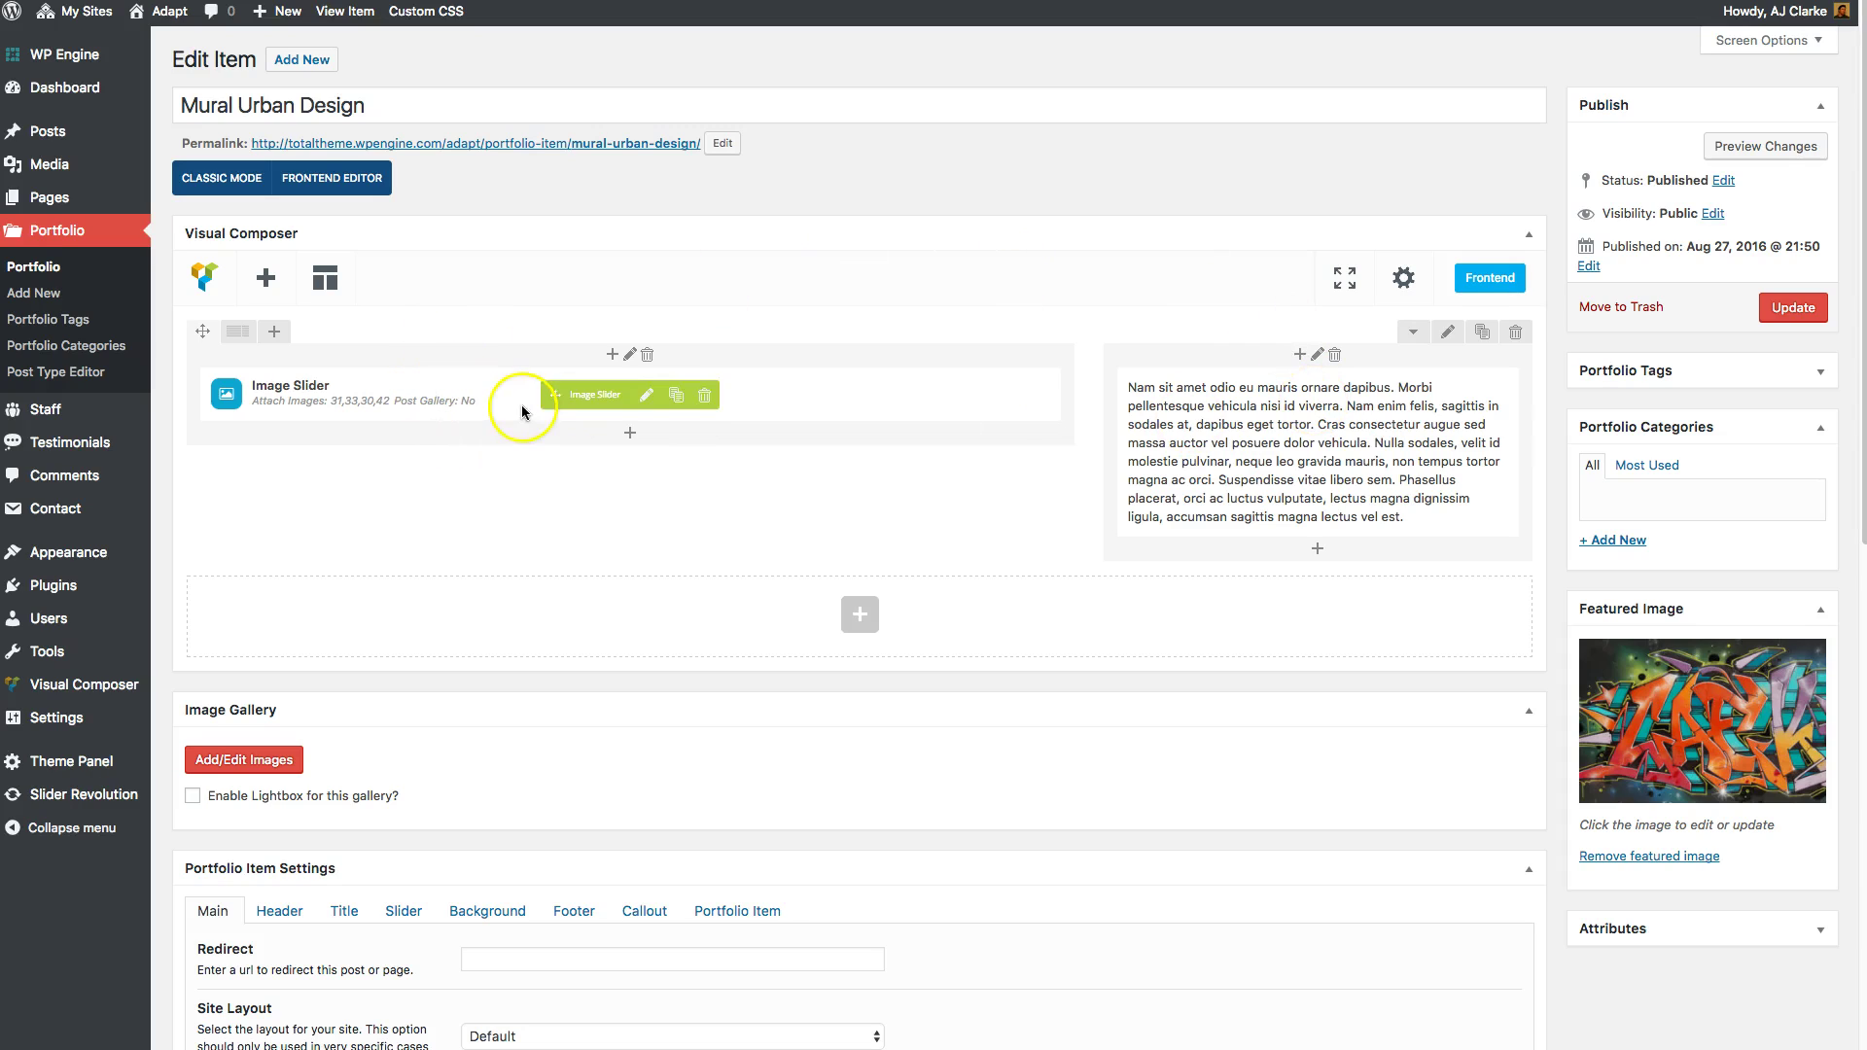
# Save the Mural Urban Design layout as a Visual Composer template named 'Portfolio Post Template'
pyautogui.click(327, 280)
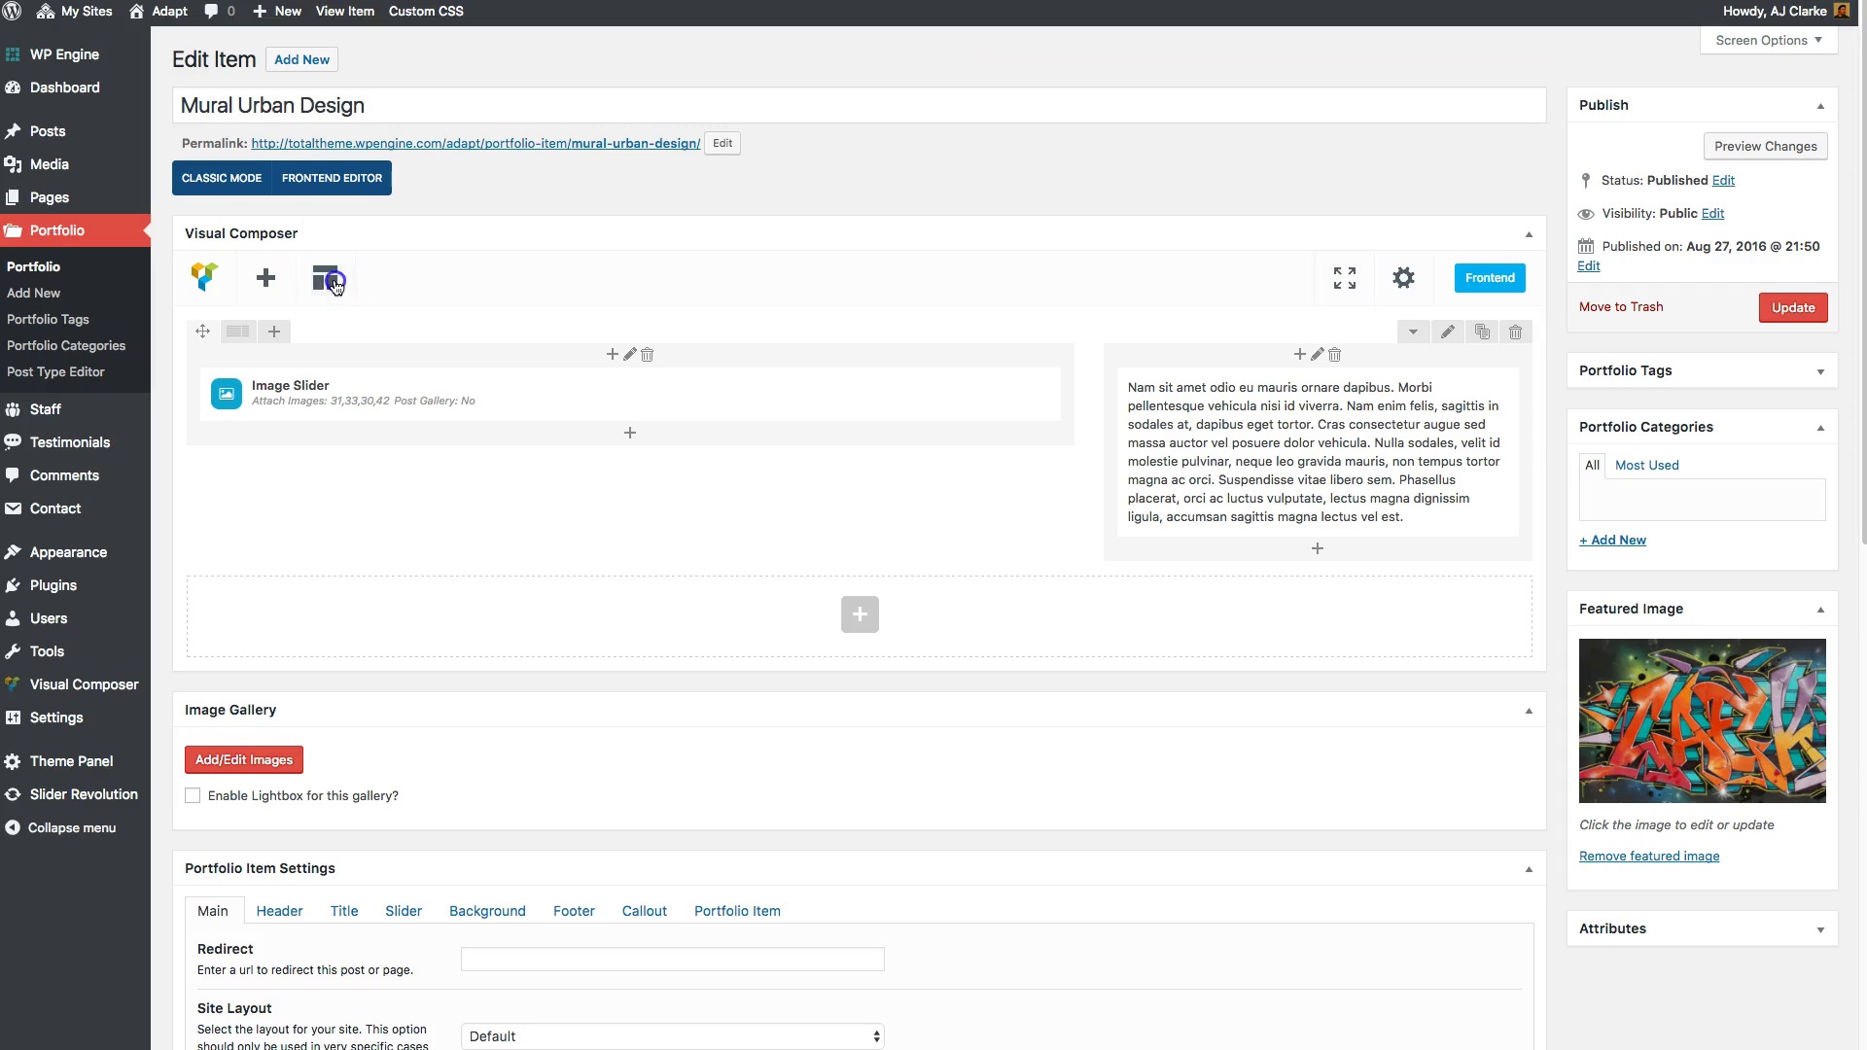
pyautogui.click(535, 253)
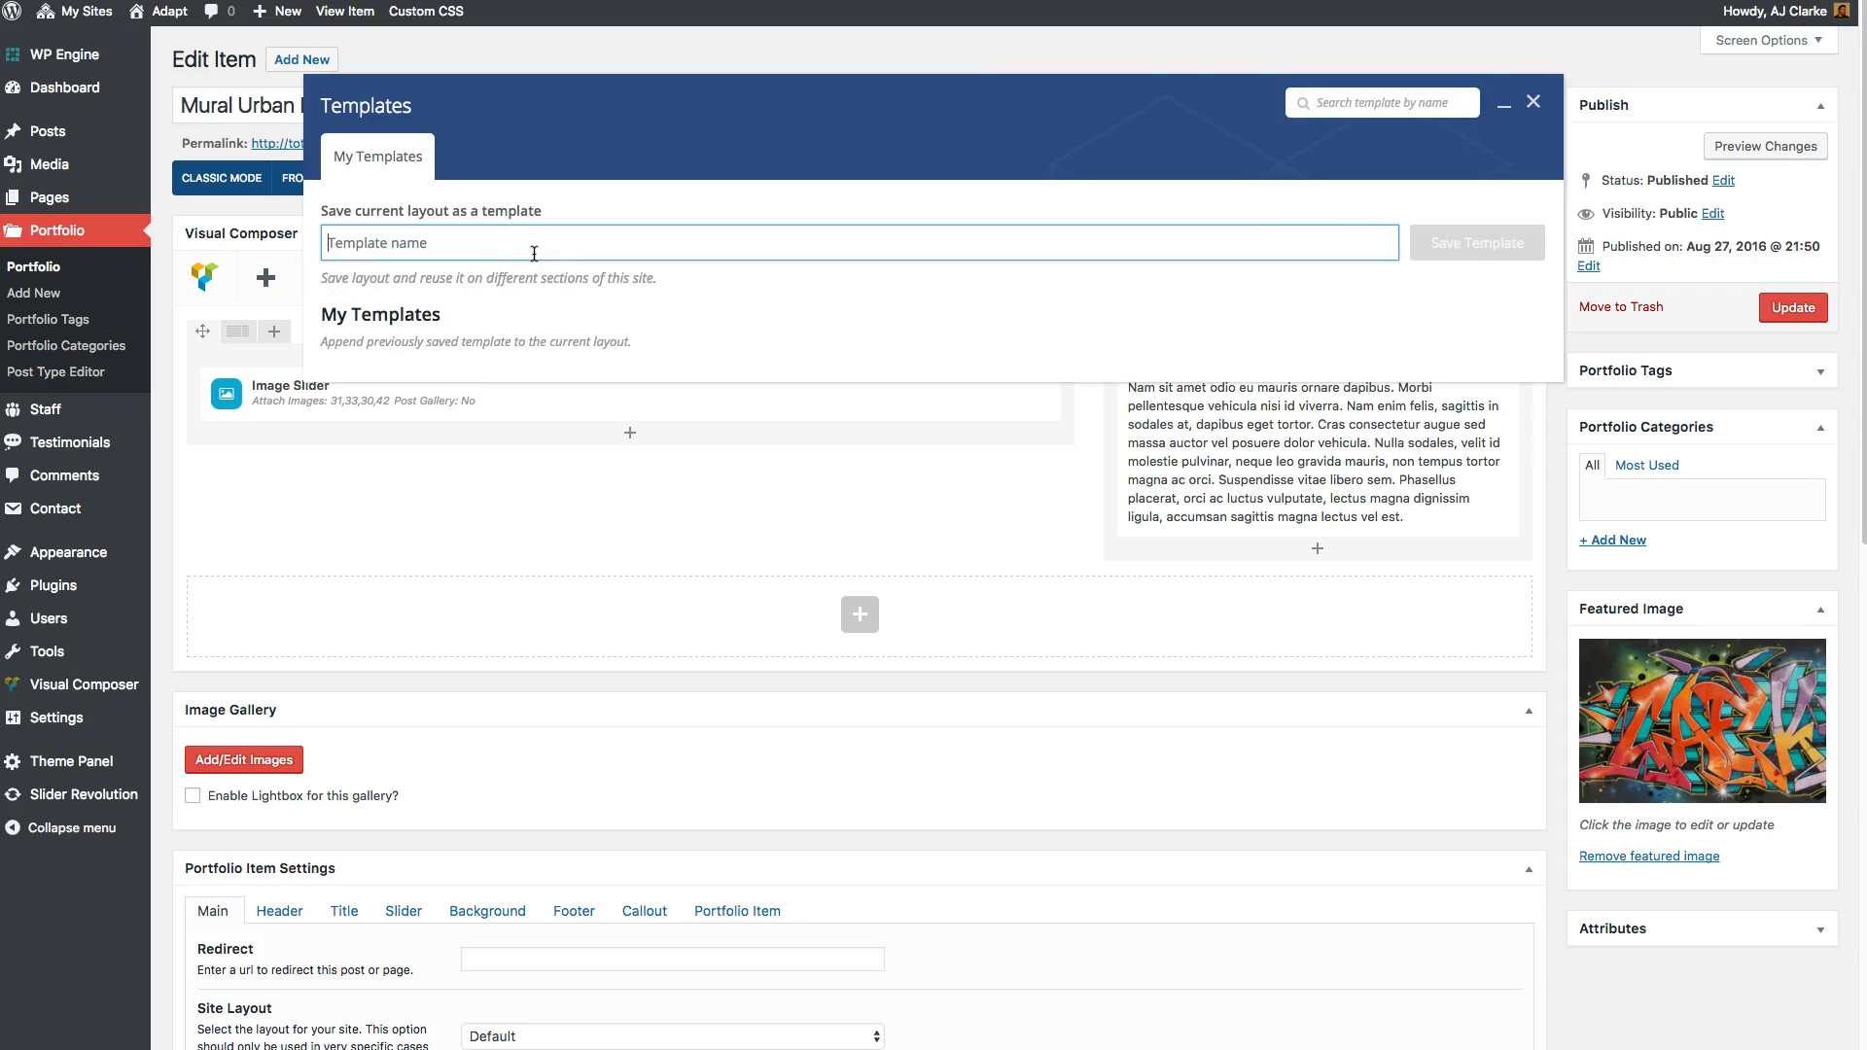
pyautogui.write('Portfoli')
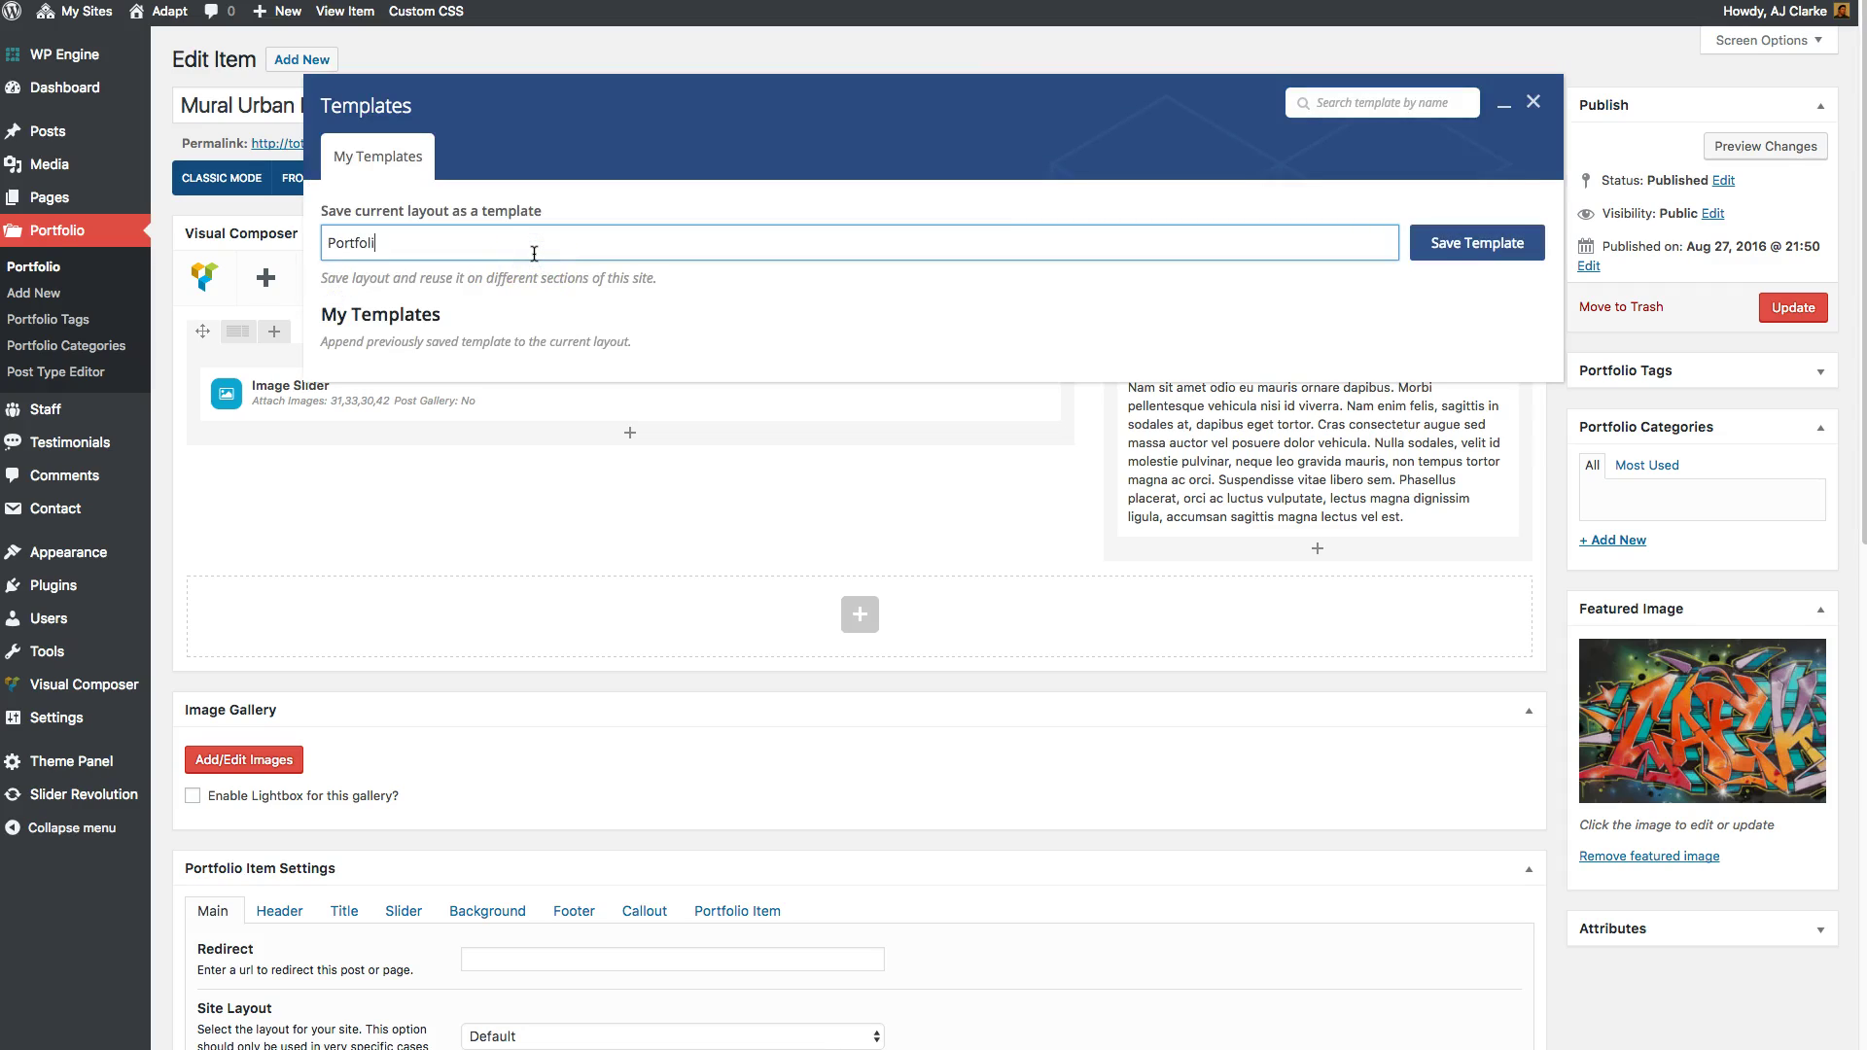
pyautogui.write('late')
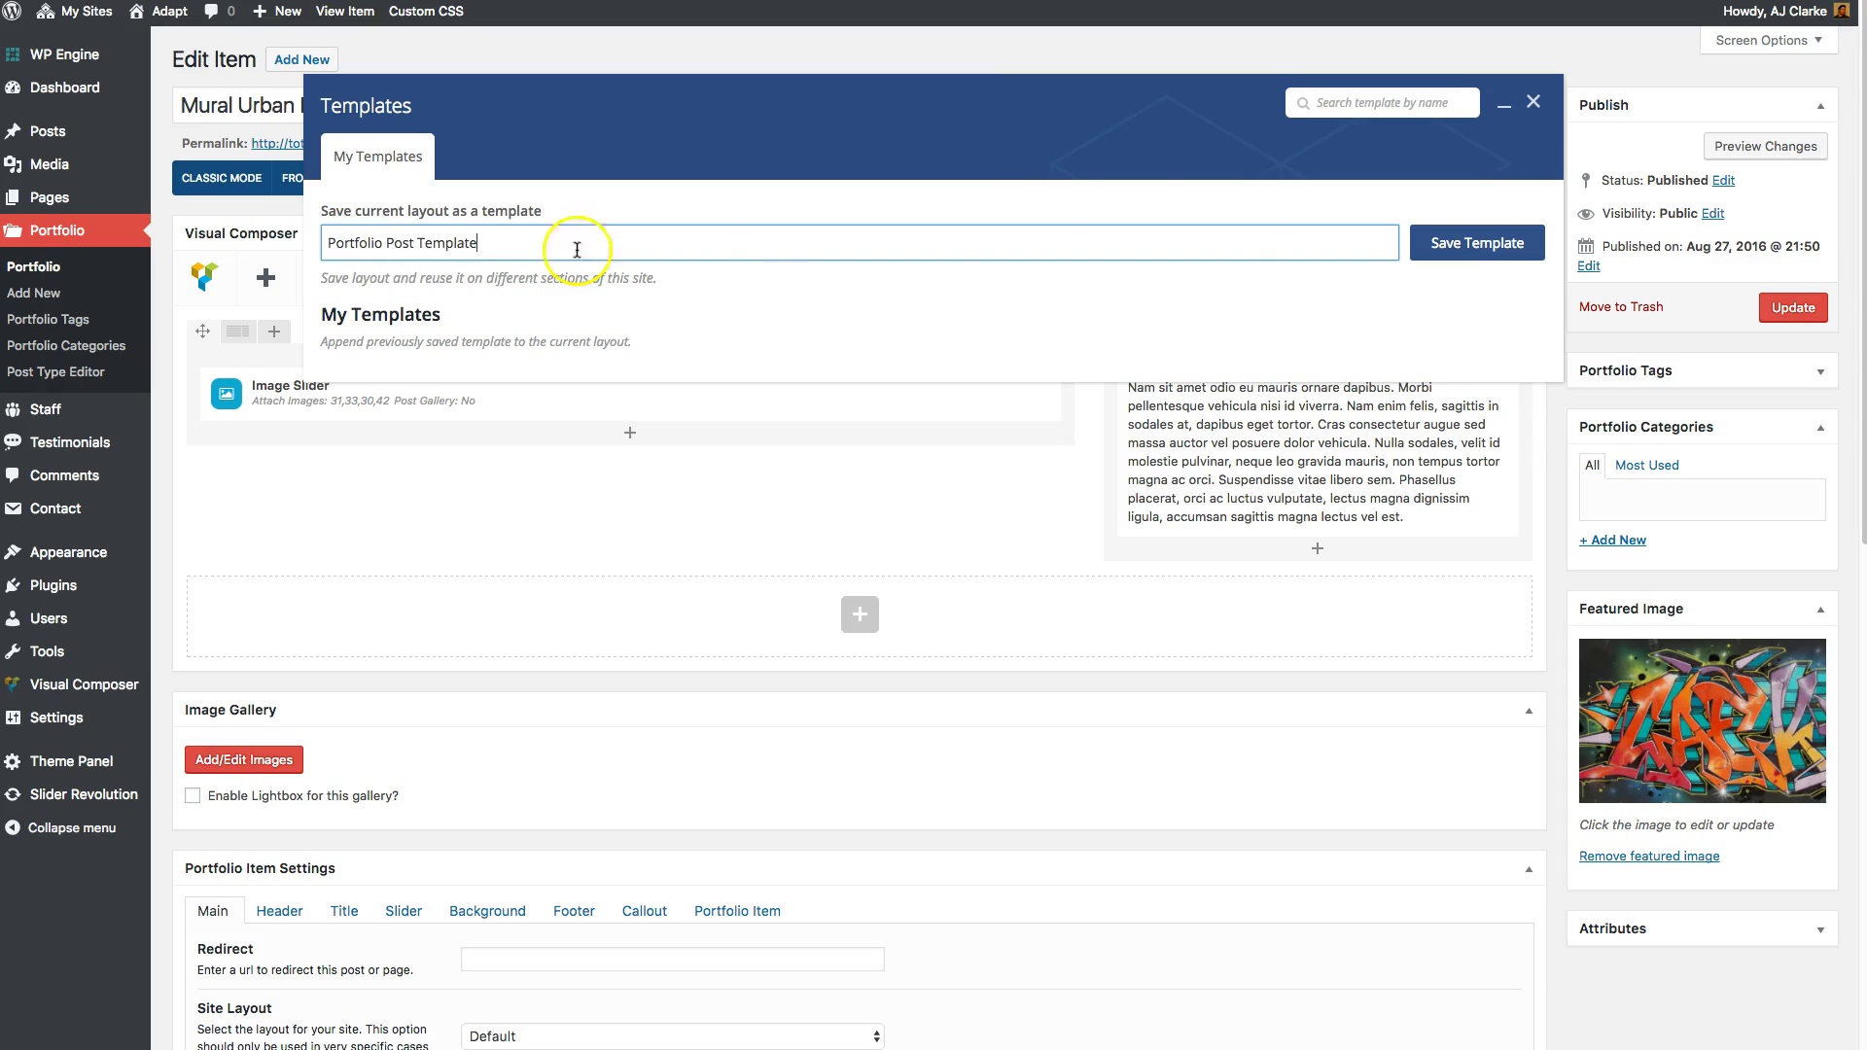
pyautogui.click(1447, 245)
pyautogui.click(1532, 101)
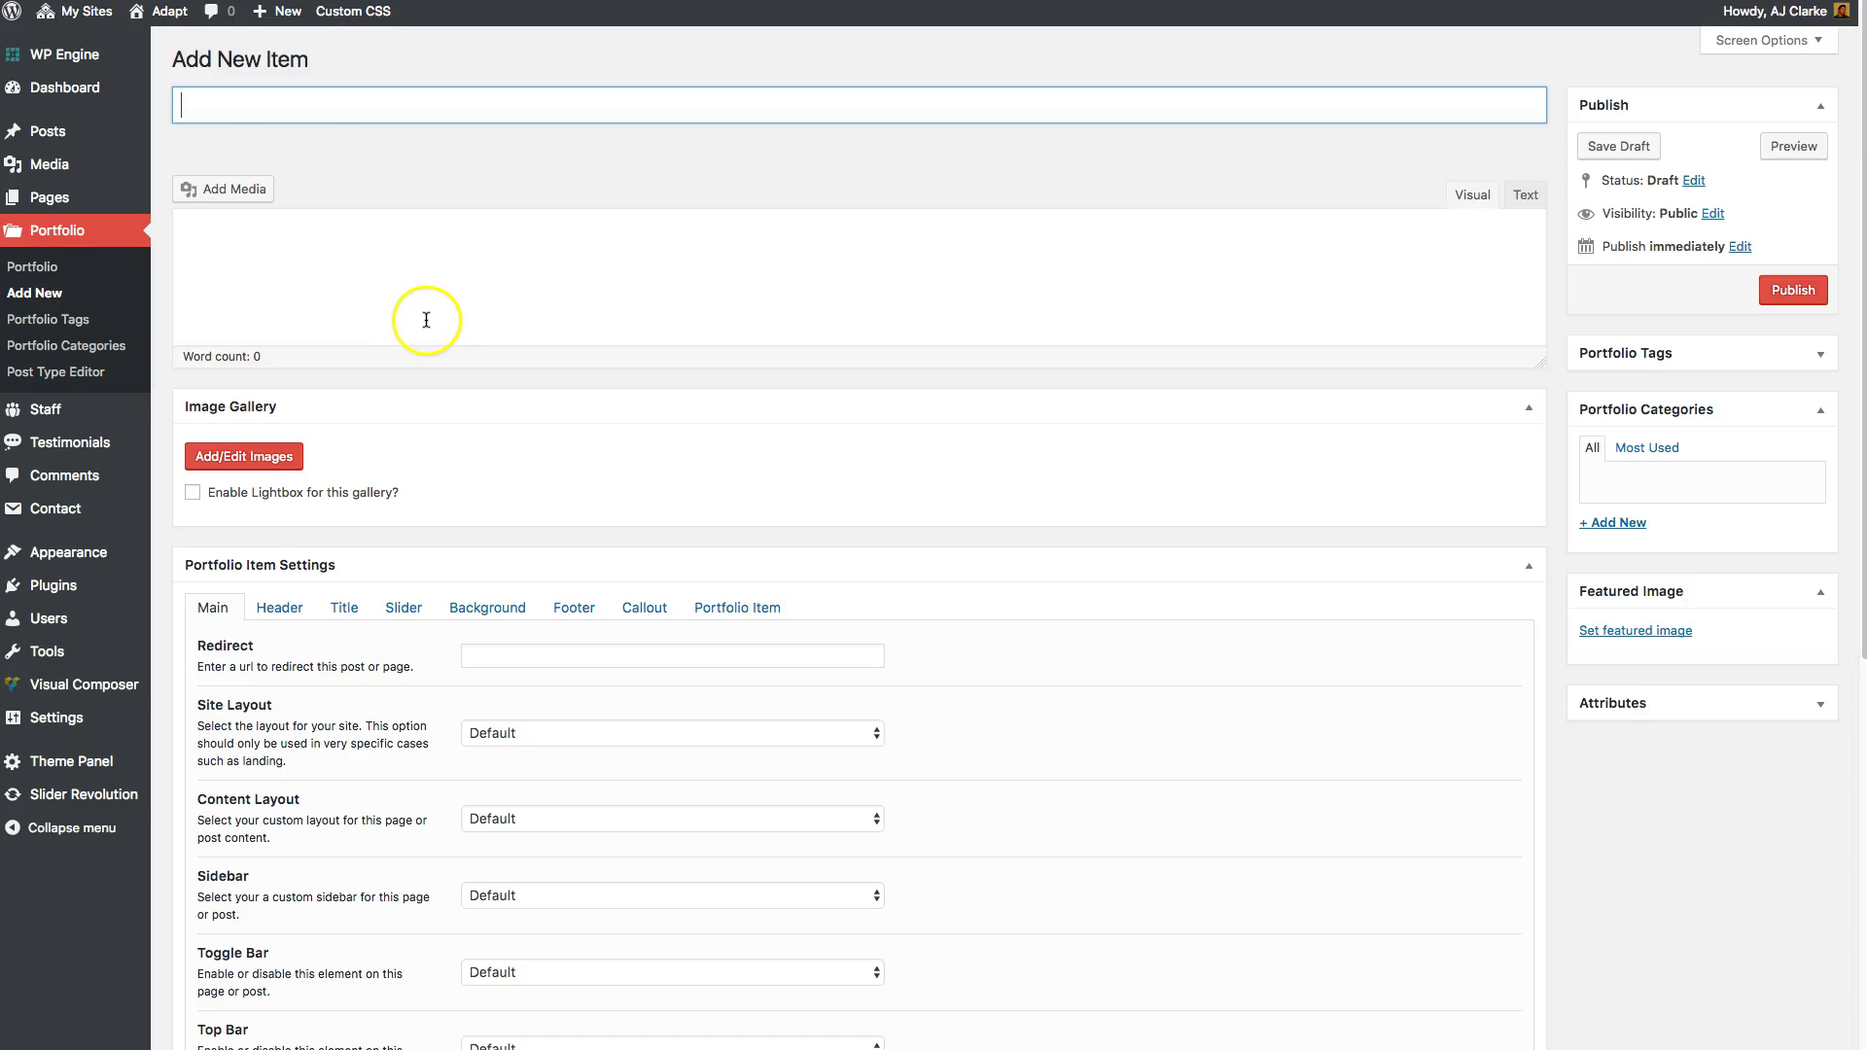
# Switch the new portfolio item to the Backend Editor and load Portfolio Post Template
pyautogui.click(226, 178)
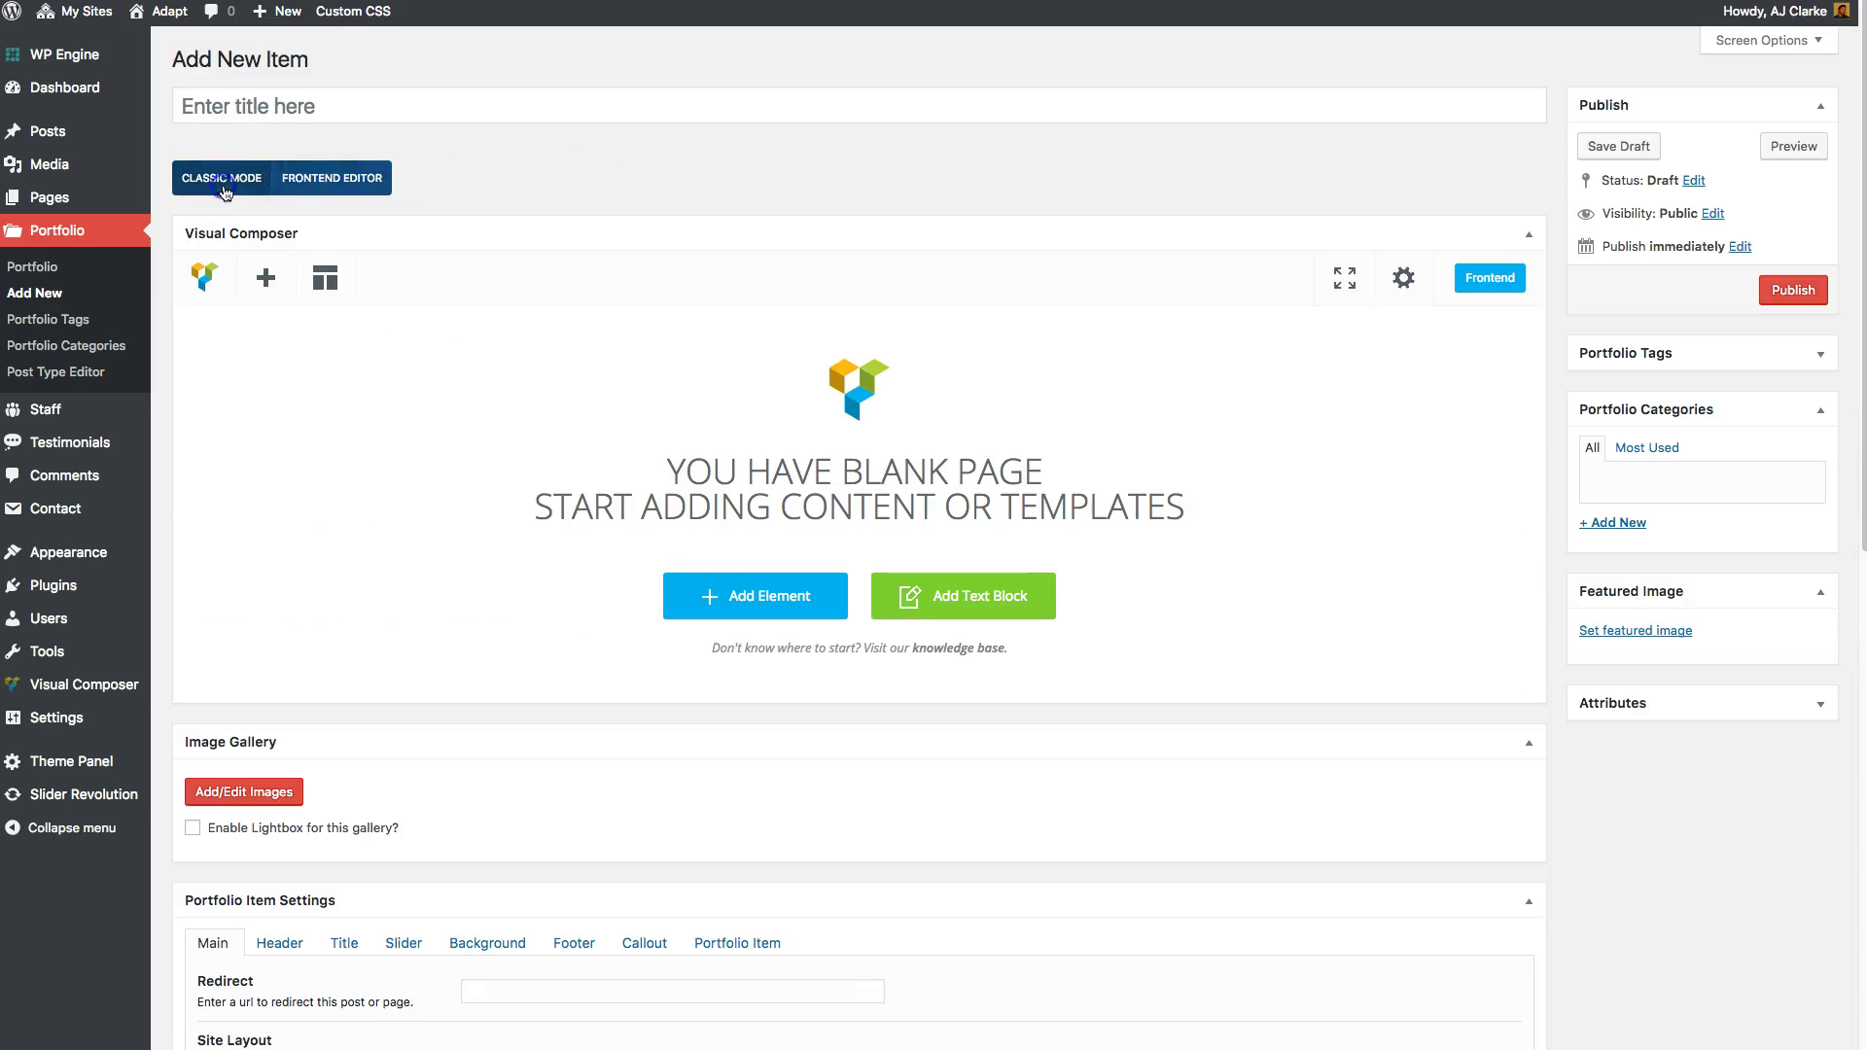
pyautogui.click(323, 279)
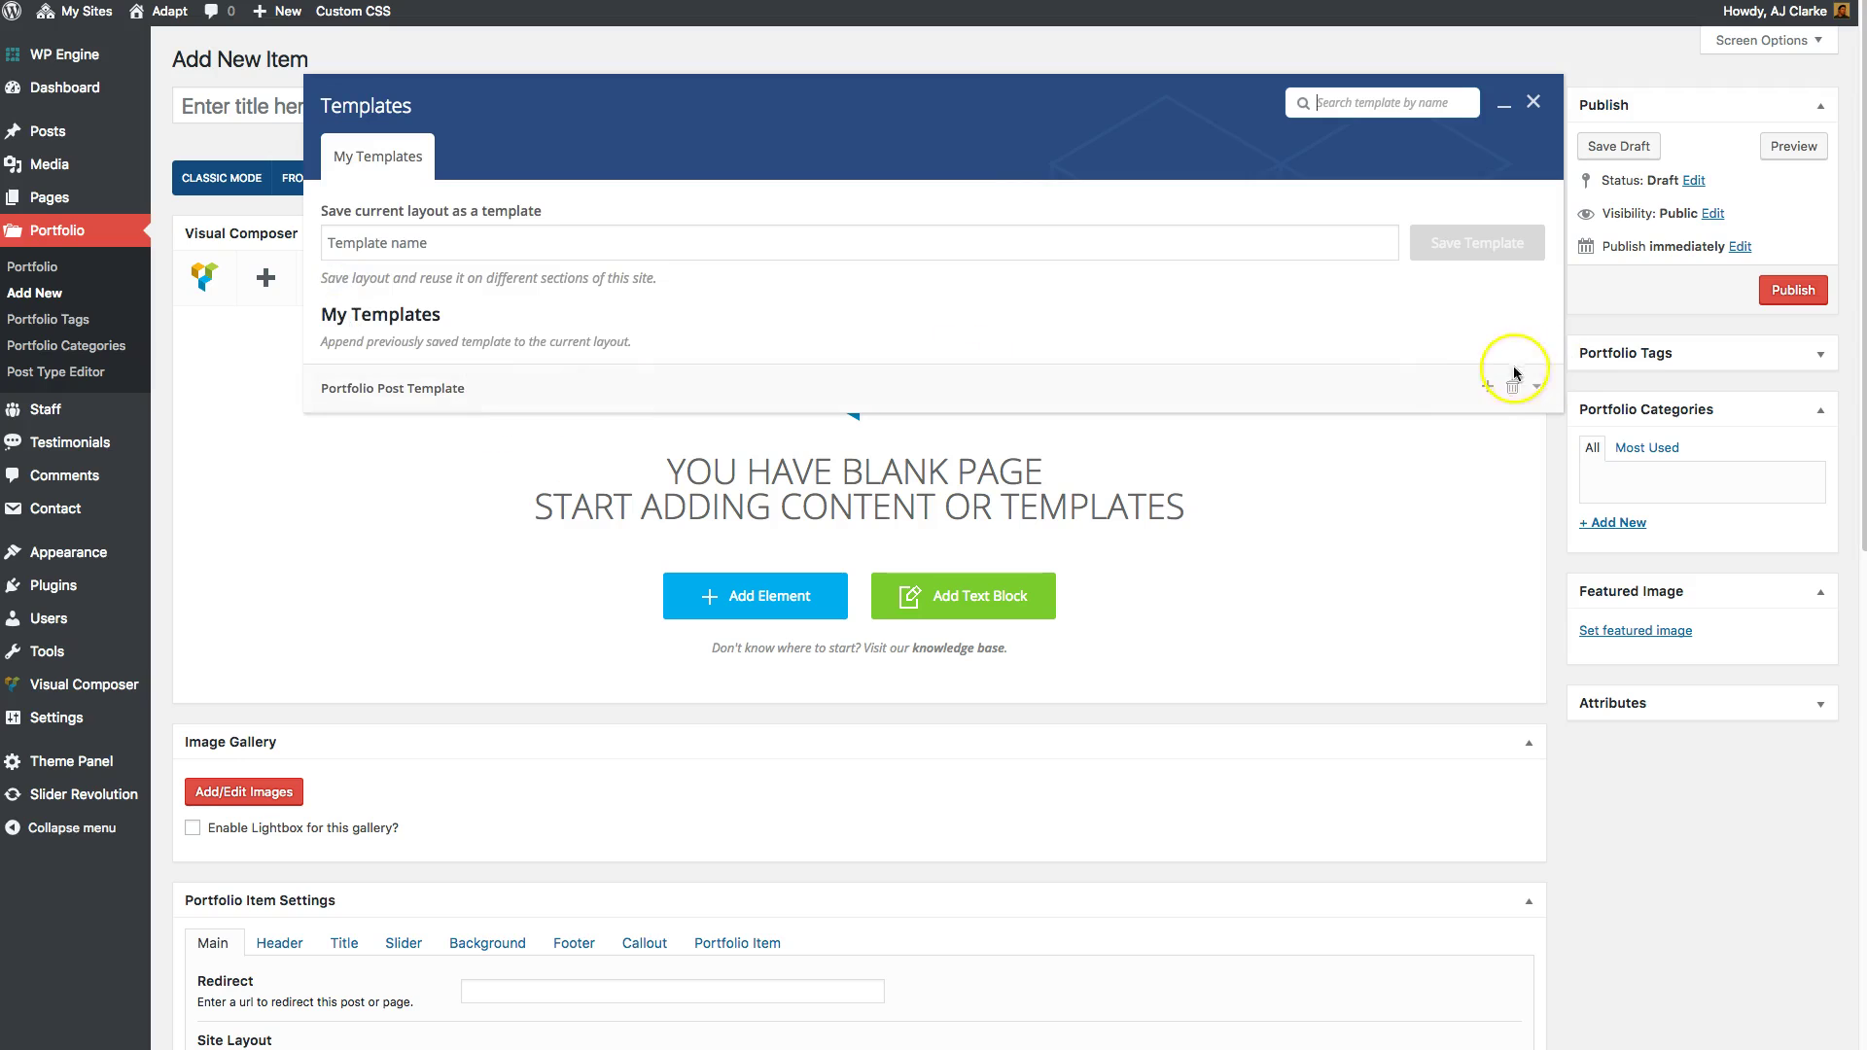
pyautogui.click(1487, 387)
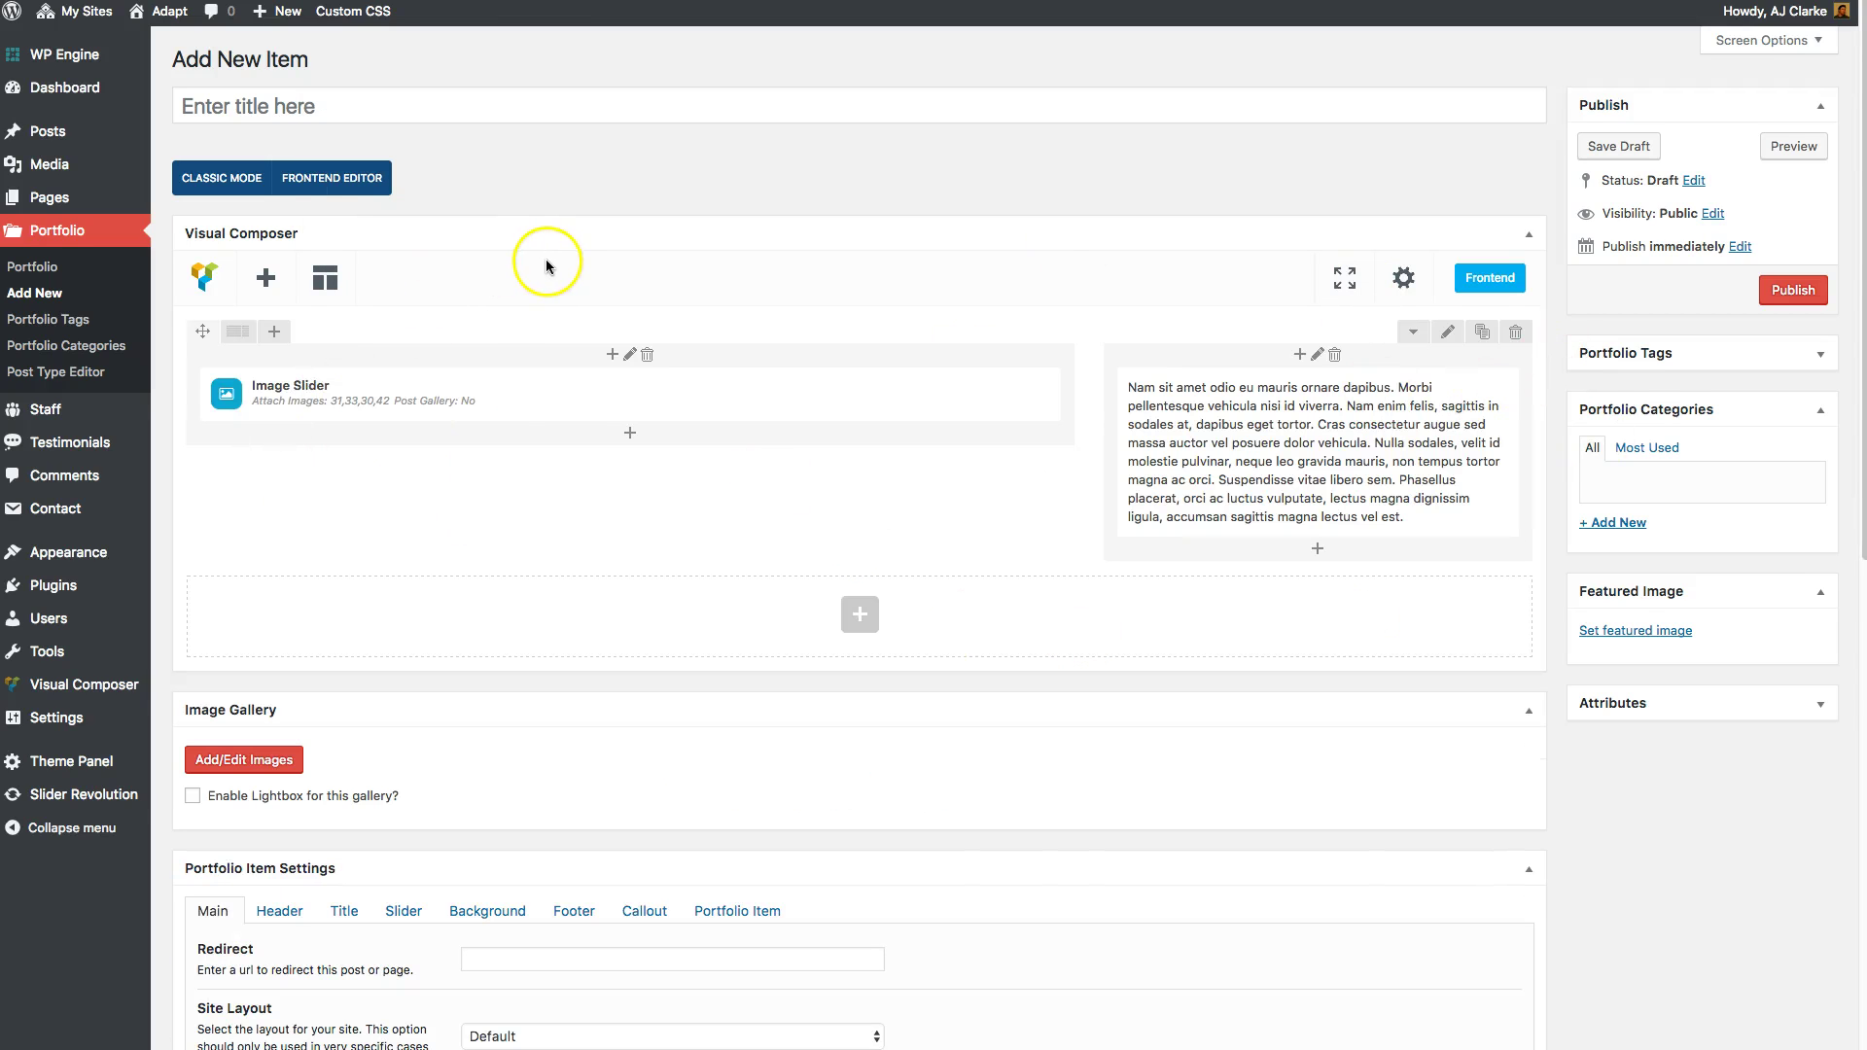
pyautogui.moveTo(84, 684)
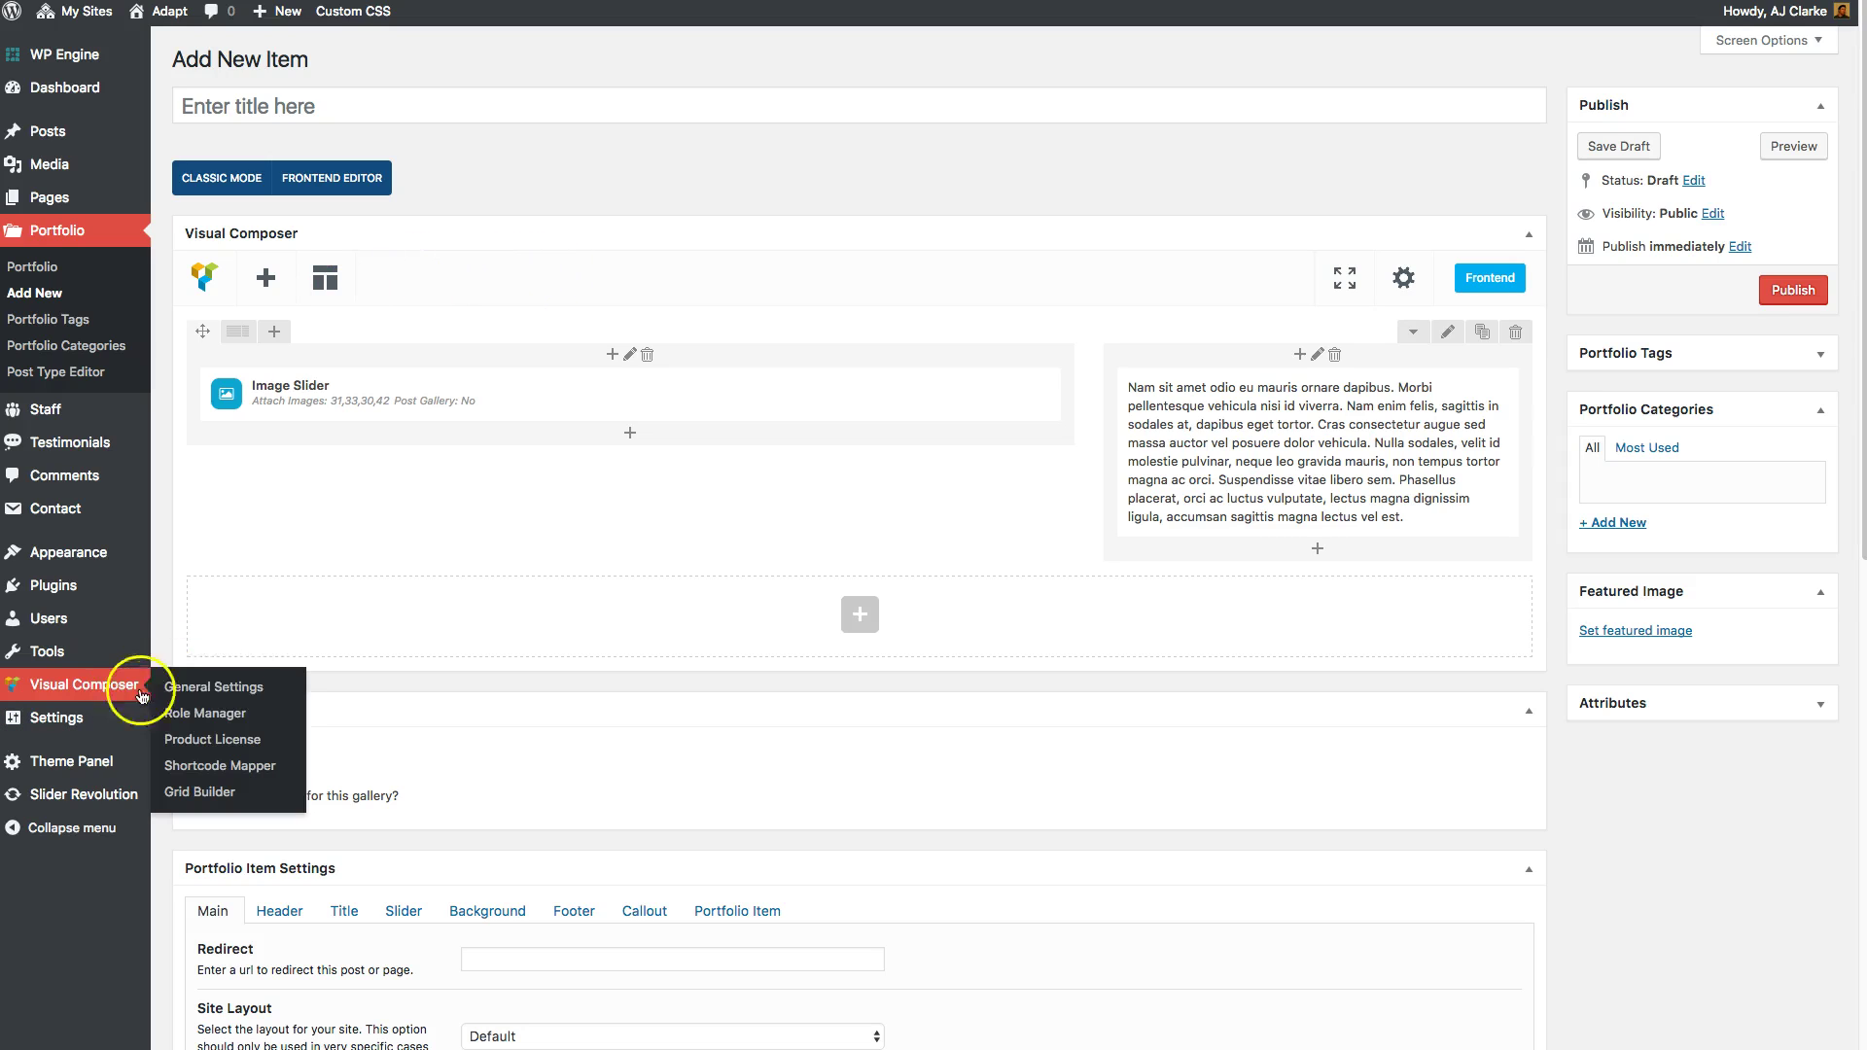
# Go to Visual Composer General Settings, leaving the unsaved new portfolio item
pyautogui.click(230, 685)
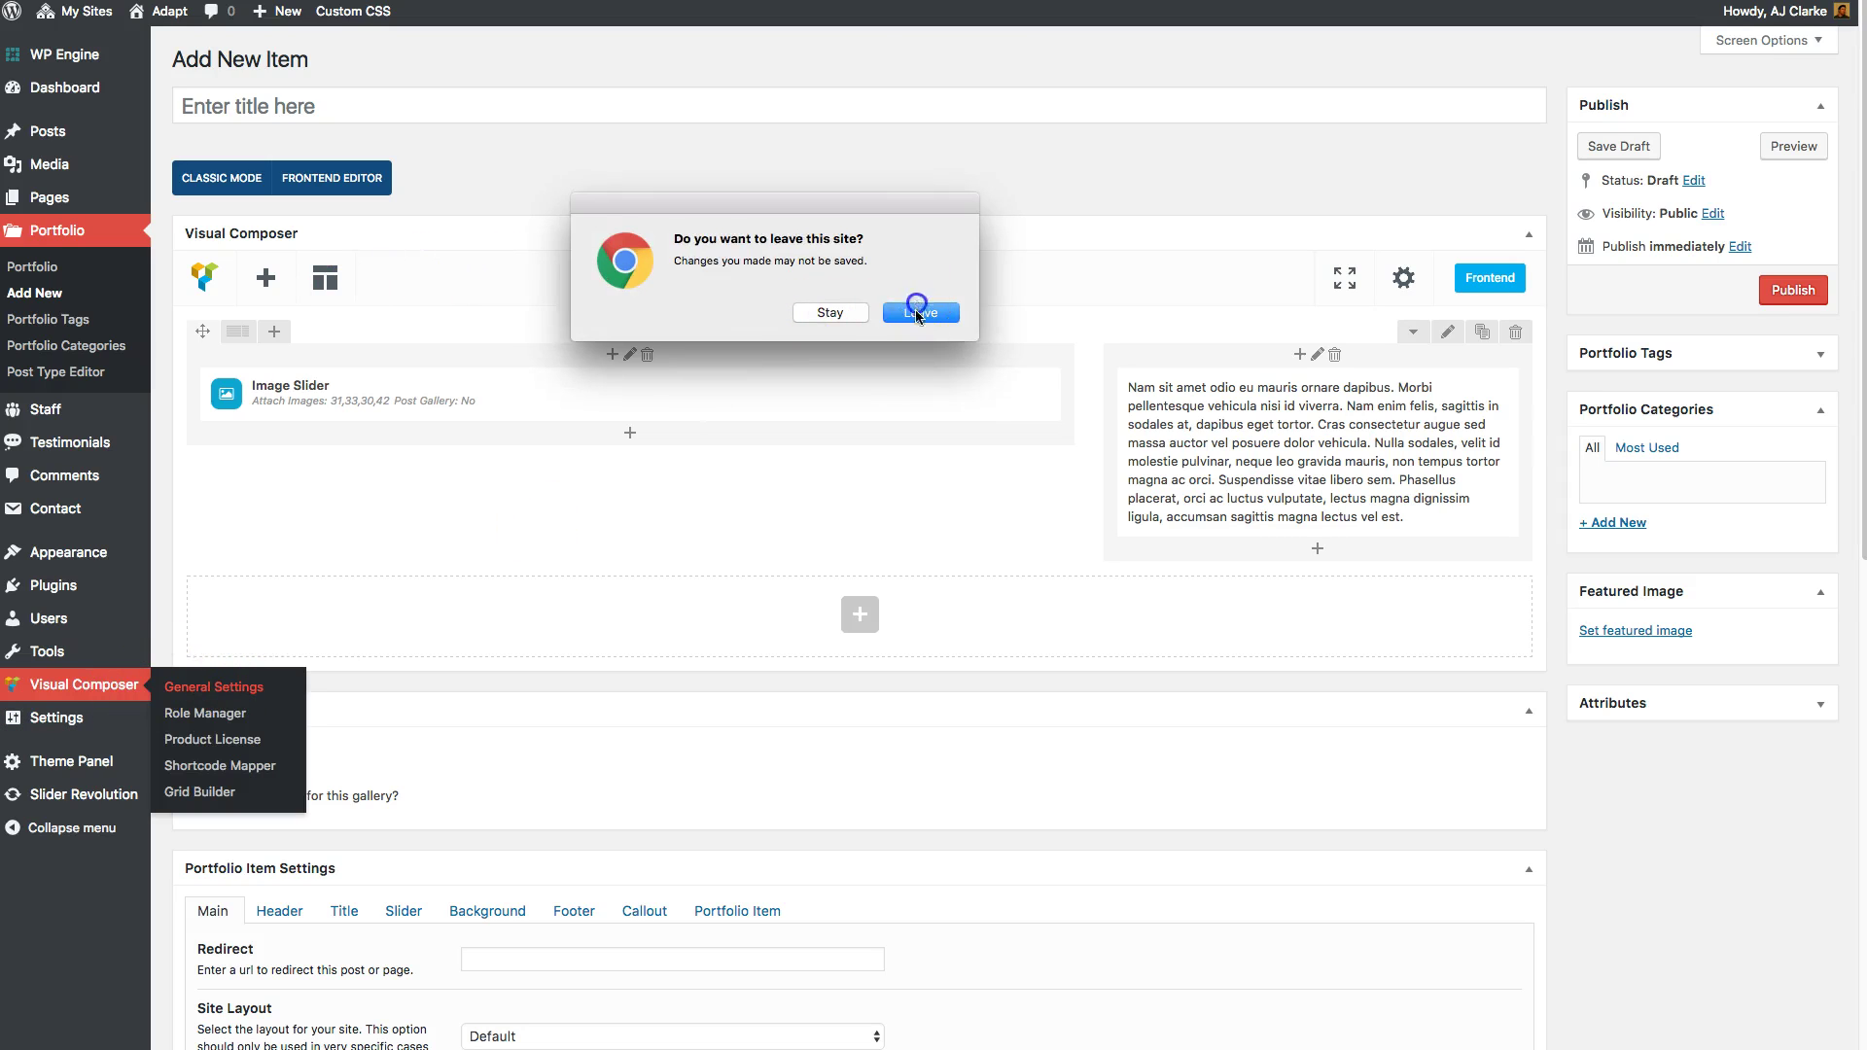
pyautogui.click(922, 311)
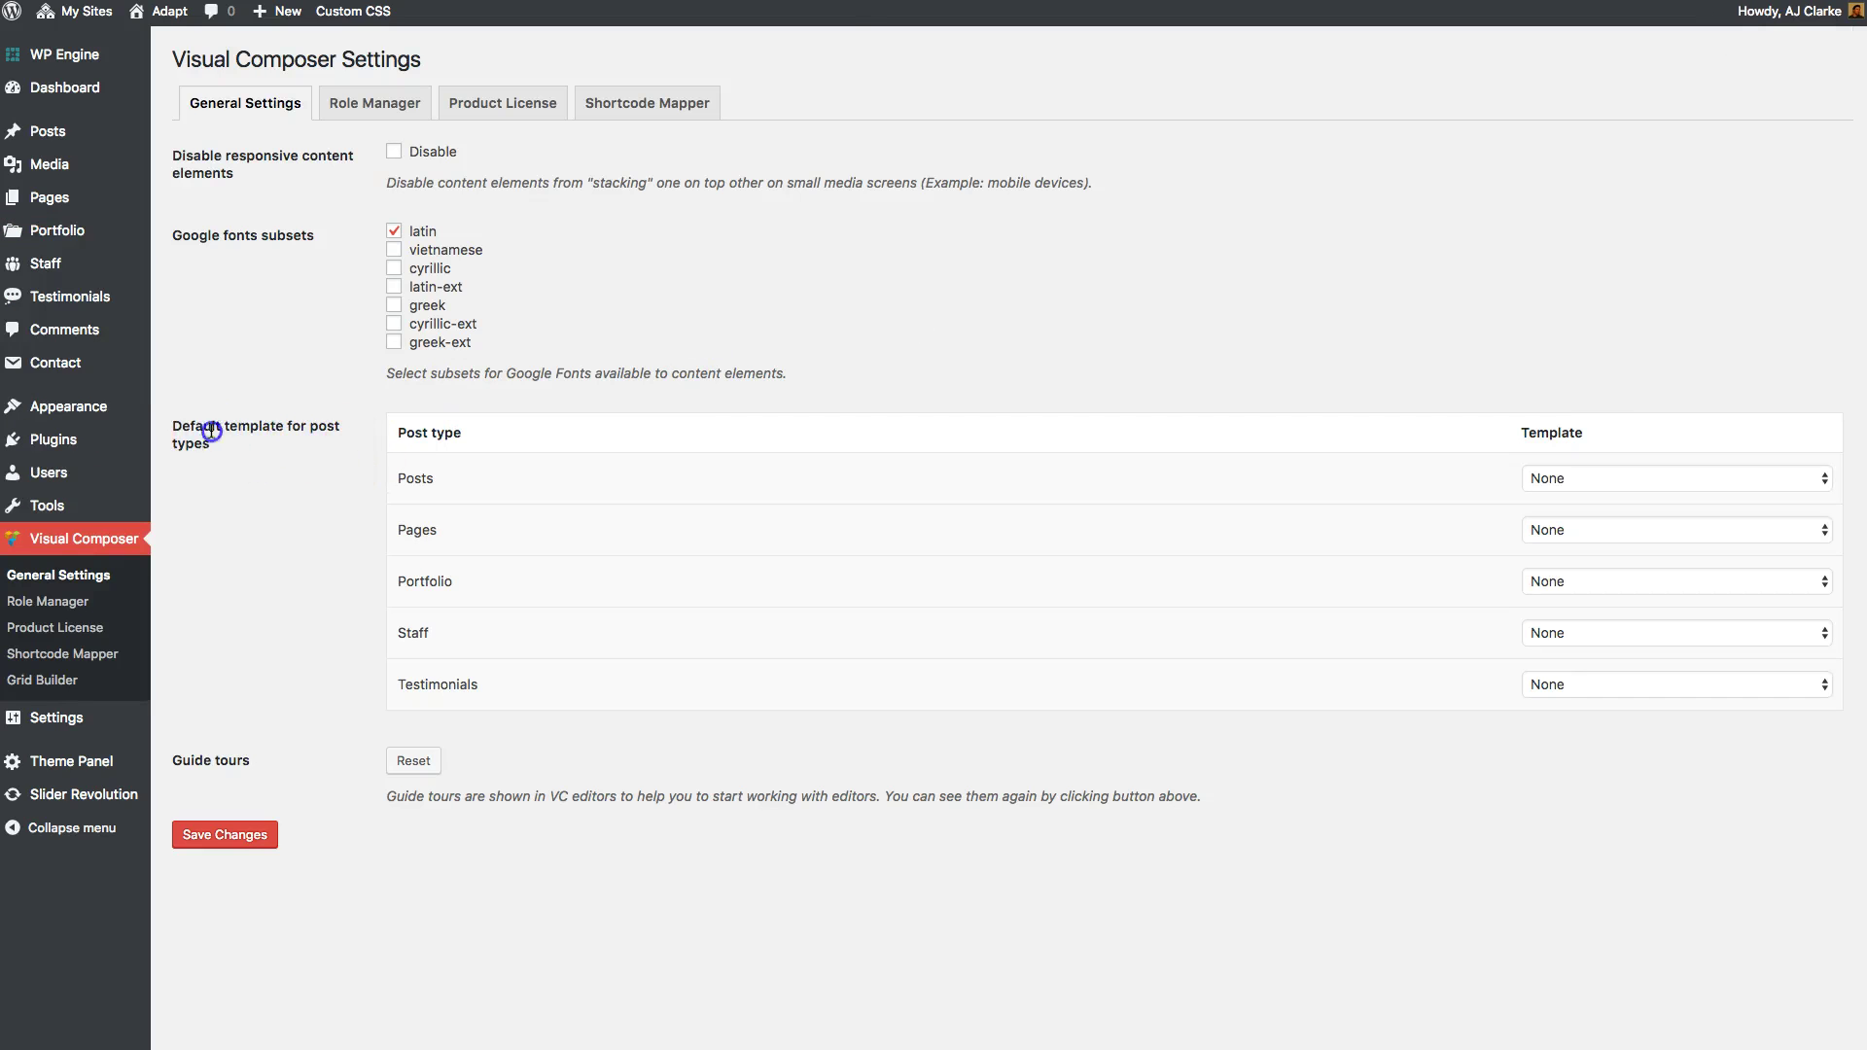
# Set the Portfolio post type's default template to Portfolio Post Template and save the settings
pyautogui.moveTo(212, 432); pyautogui.dragTo(167, 422)
pyautogui.click(247, 451)
pyautogui.click(1634, 582)
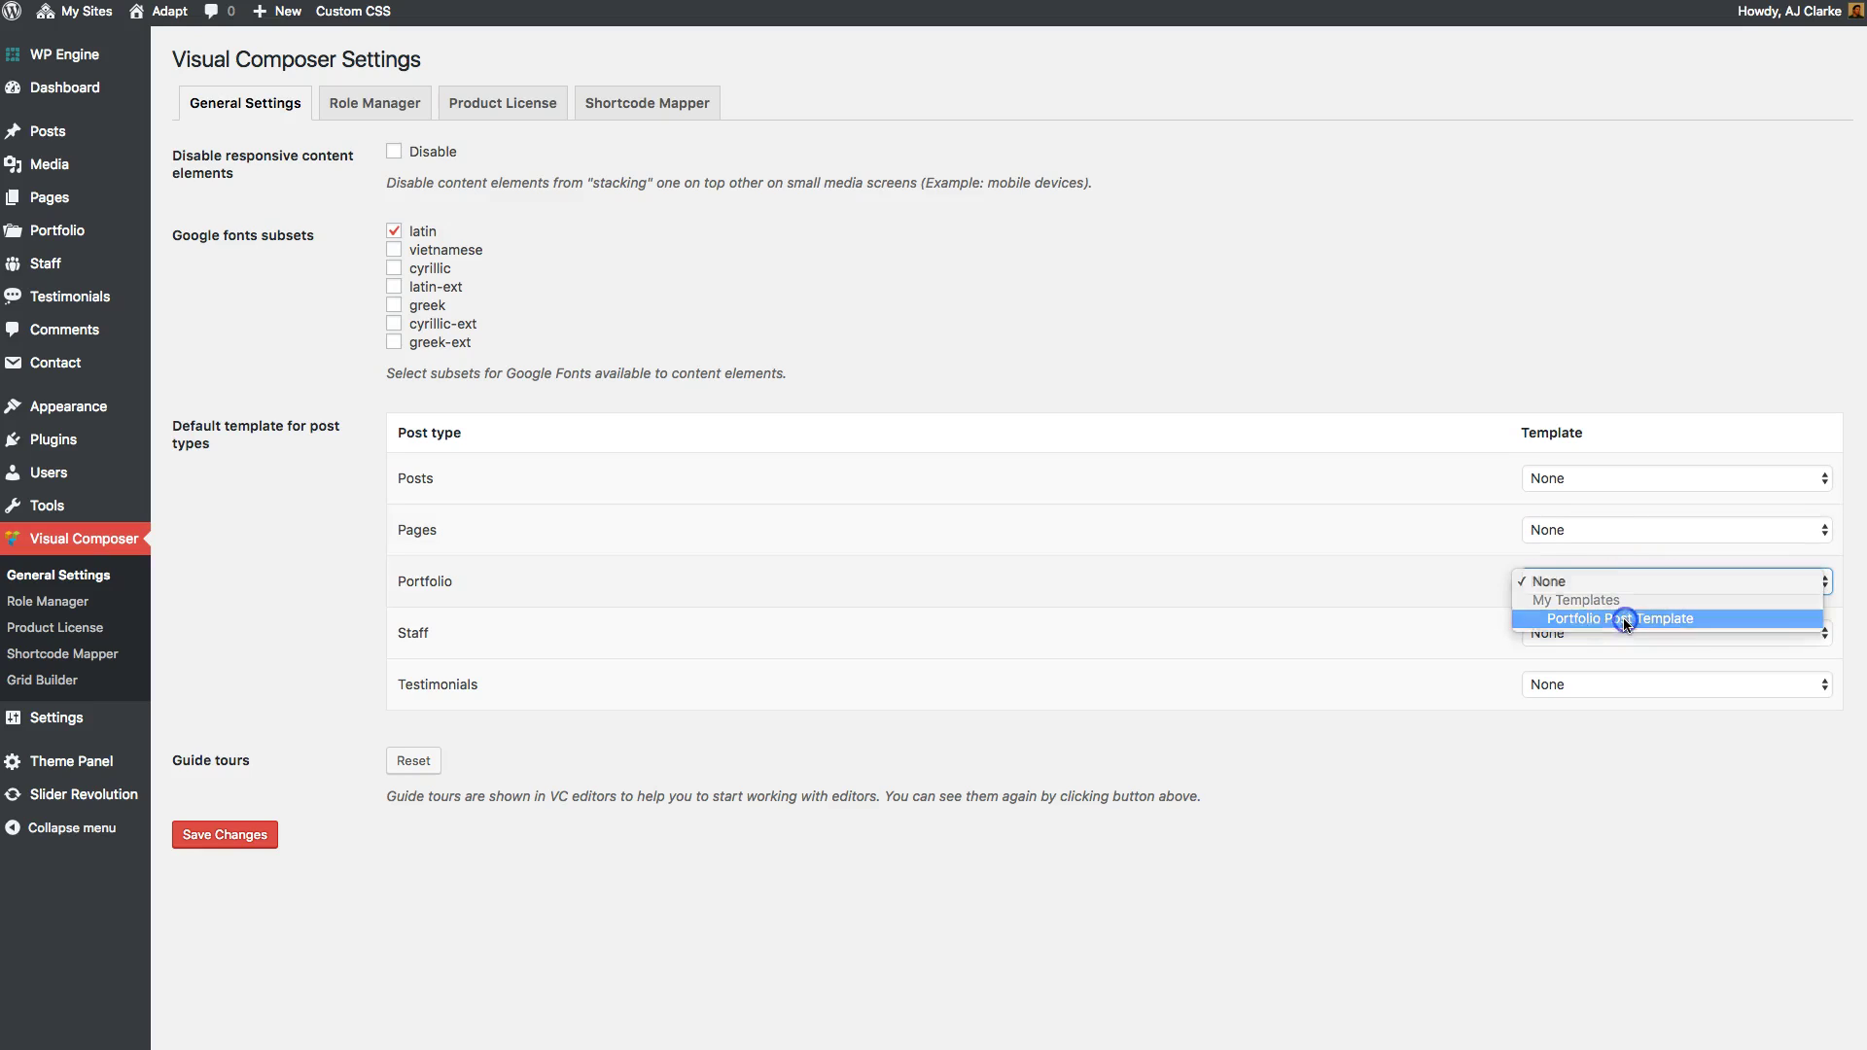
pyautogui.click(1624, 617)
pyautogui.click(275, 832)
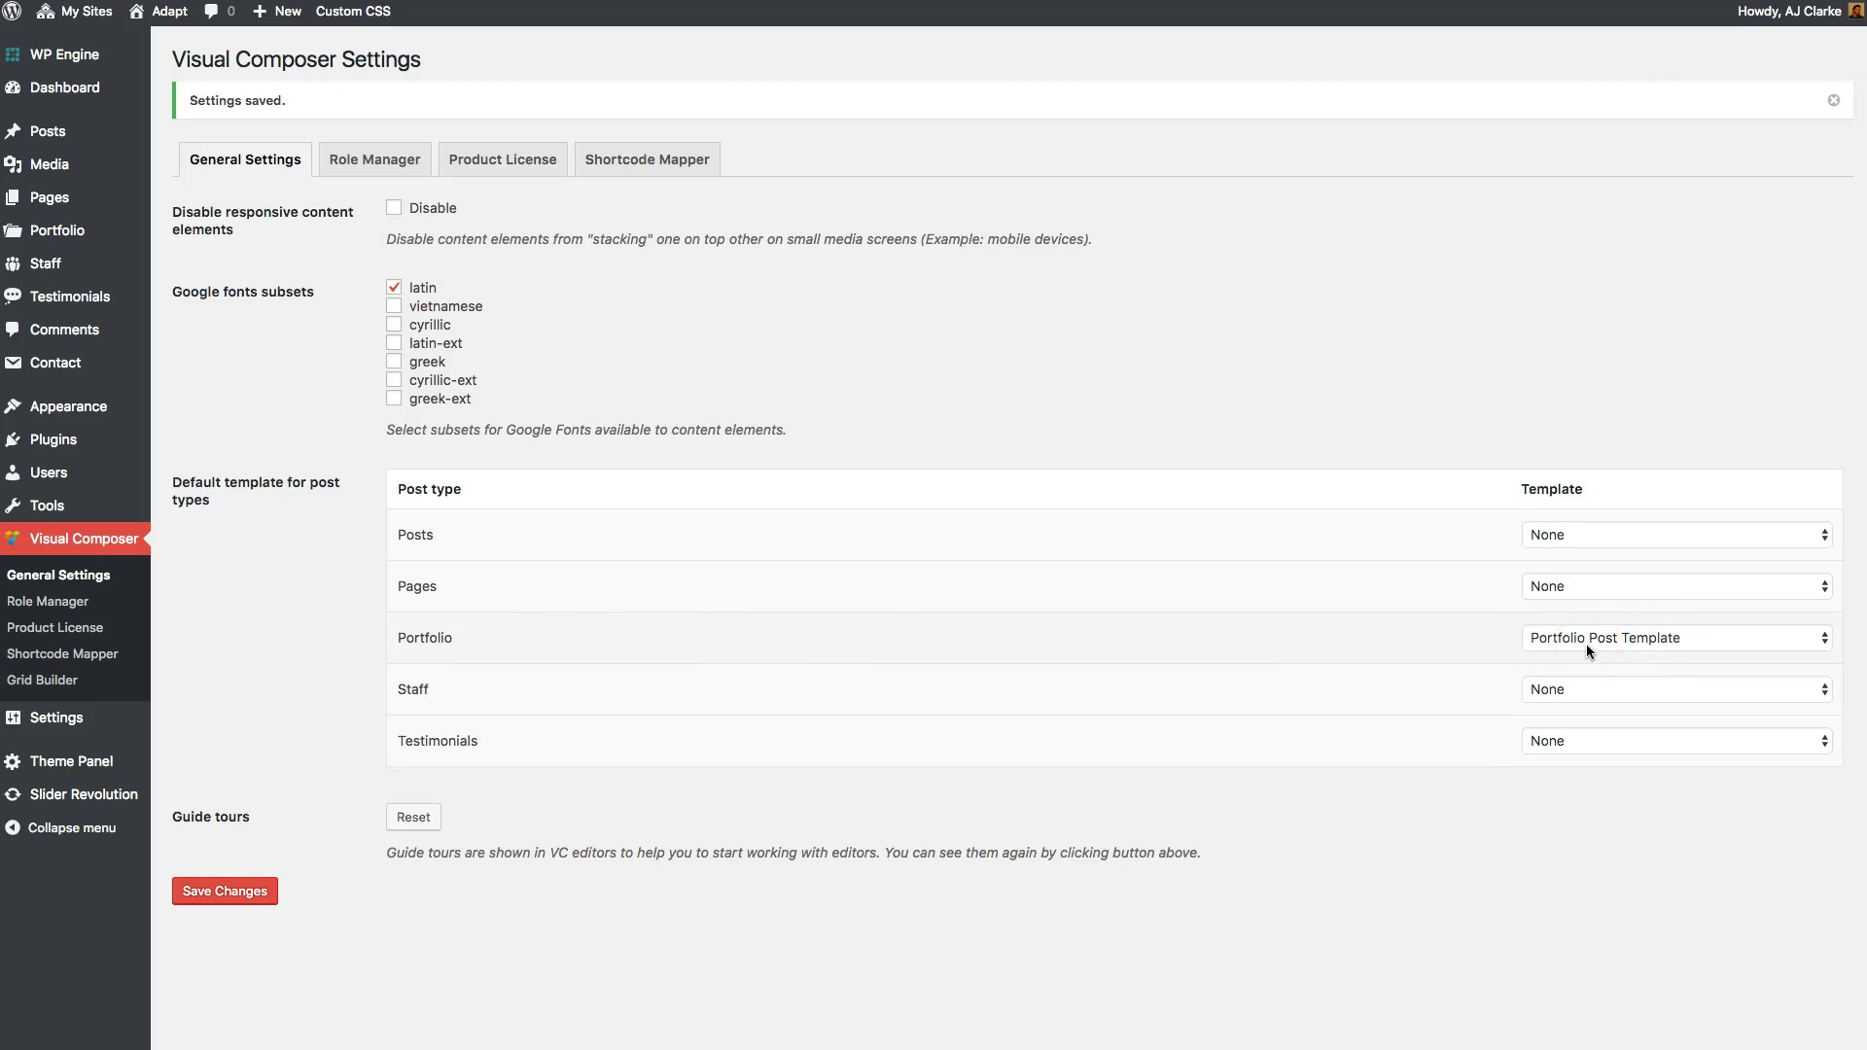
pyautogui.click(1617, 681)
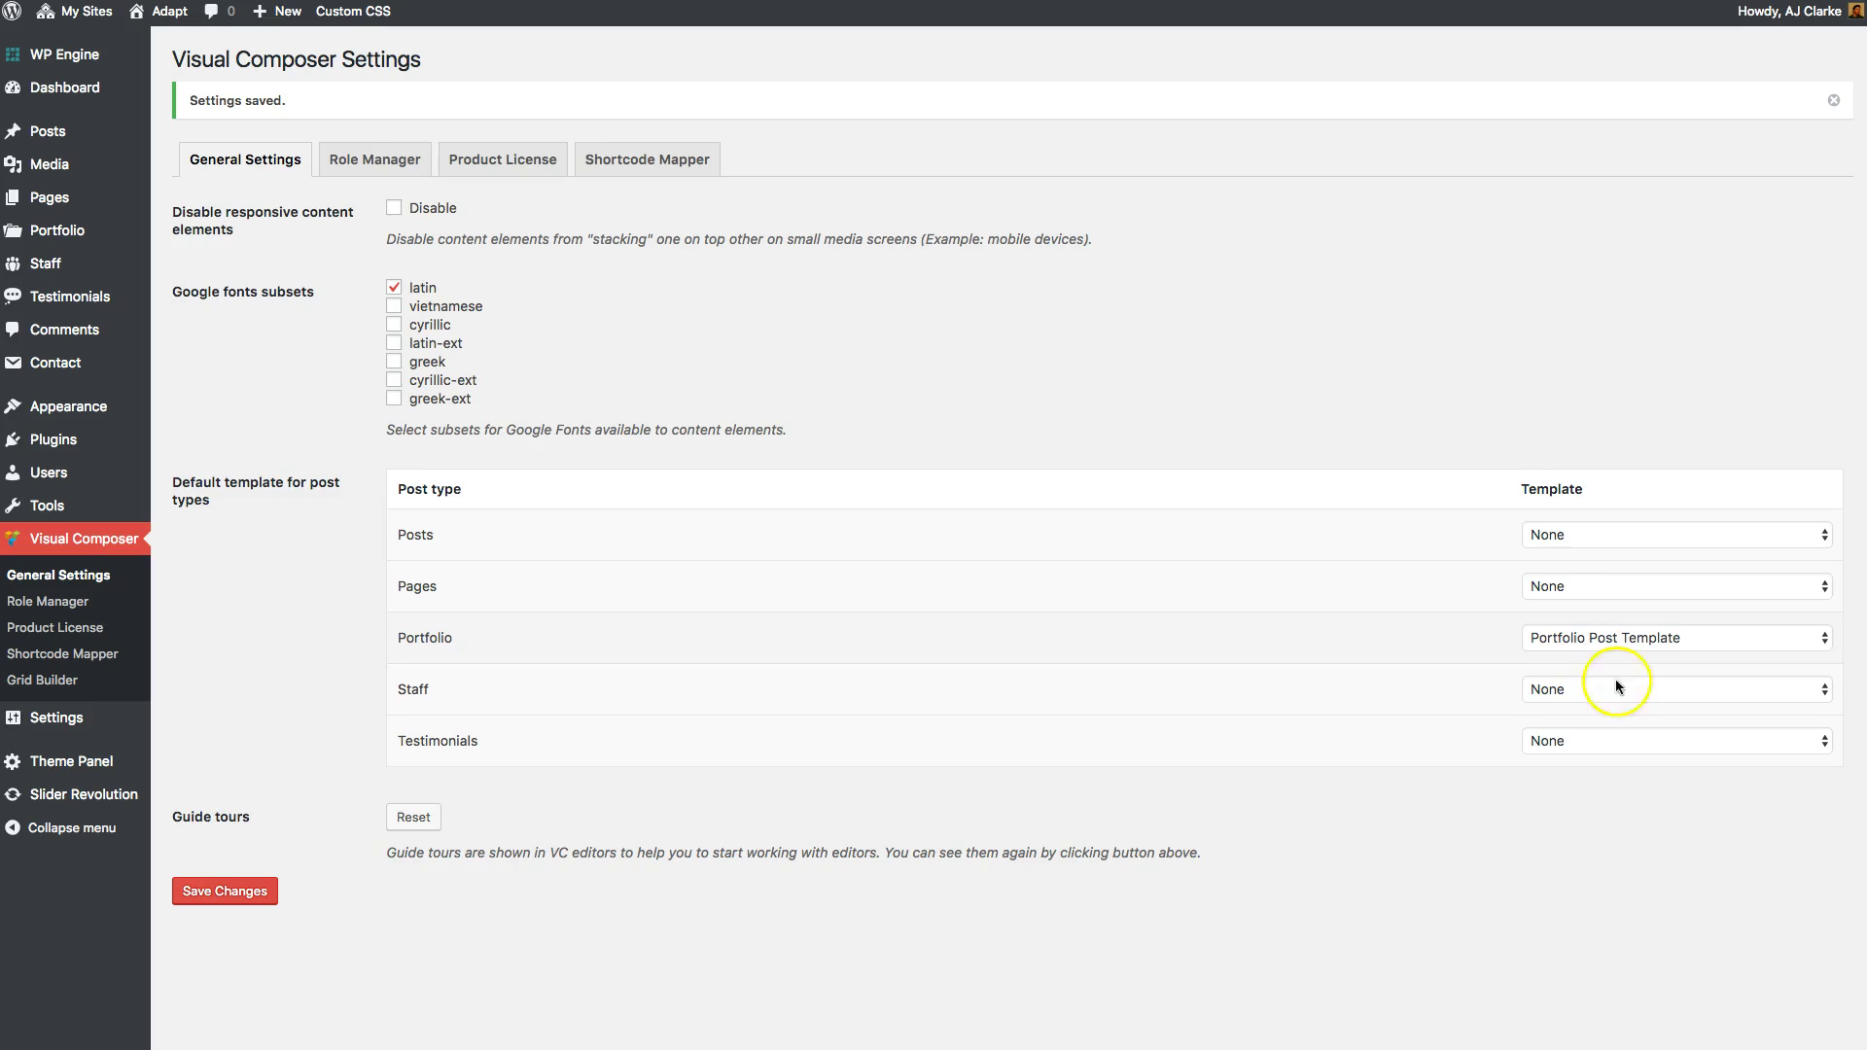